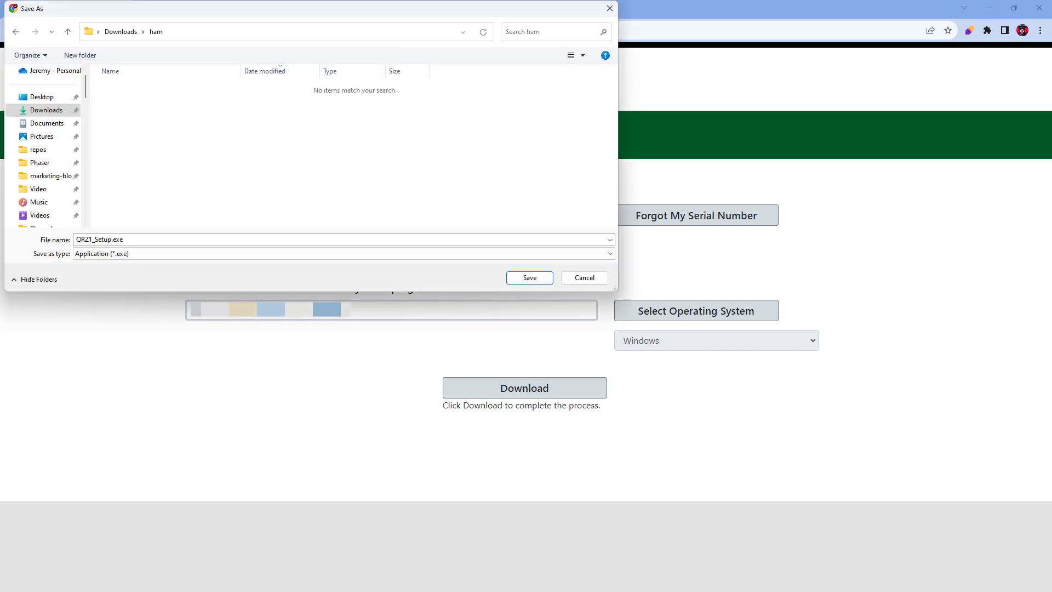
# Save the QRZ1_Setup.exe installer into the Downloads\ham folder.
pyautogui.press('Return')
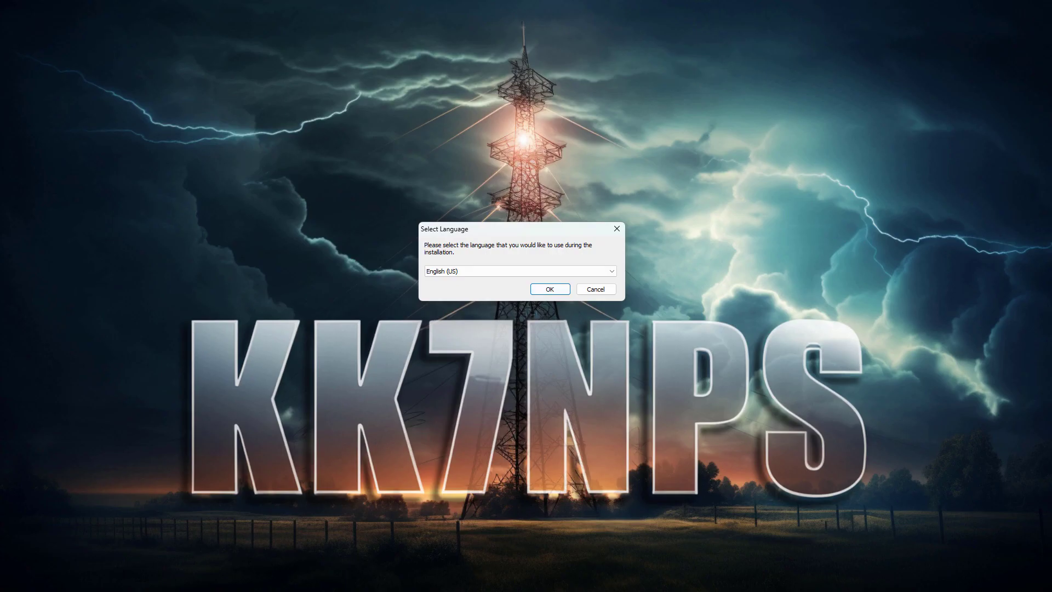
# Install the QRZ1 Programmer Package in English (US) to C:\RT Systems V5, keeping update checking on.
pyautogui.press('Return')
pyautogui.press('Return')
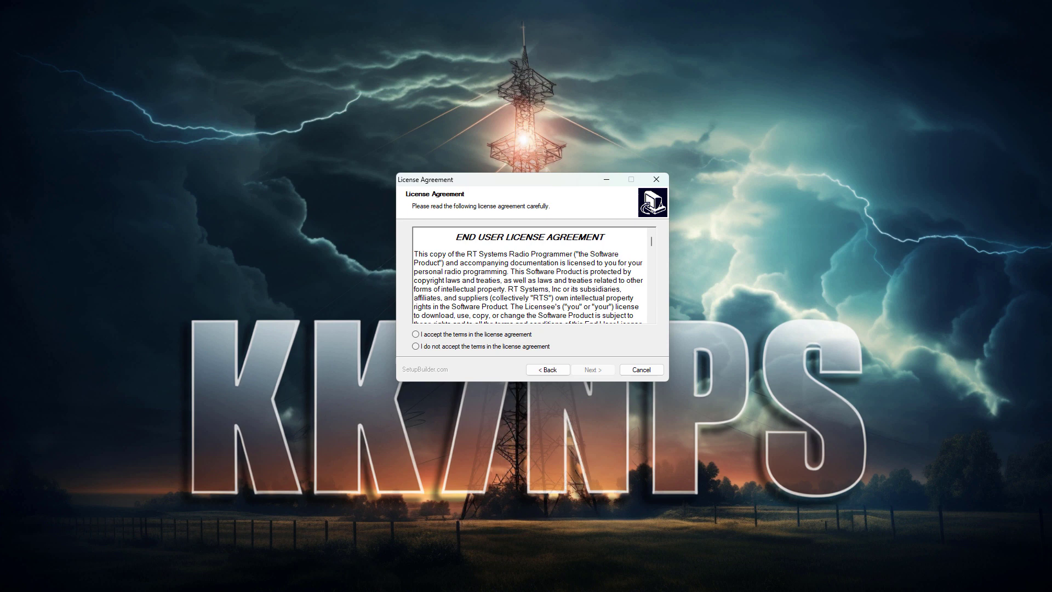
pyautogui.click(415, 334)
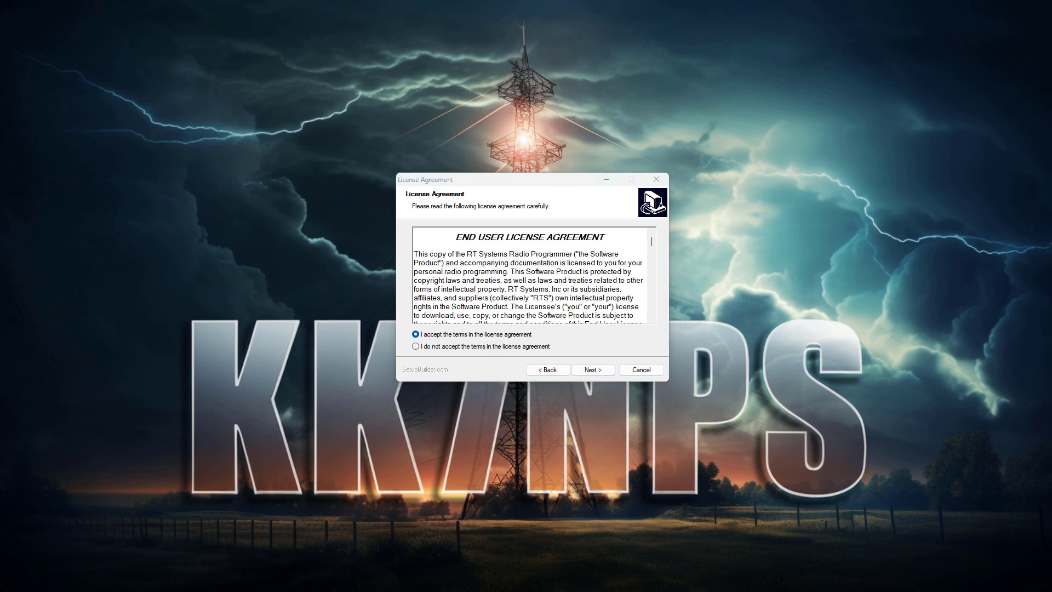
pyautogui.press('Return')
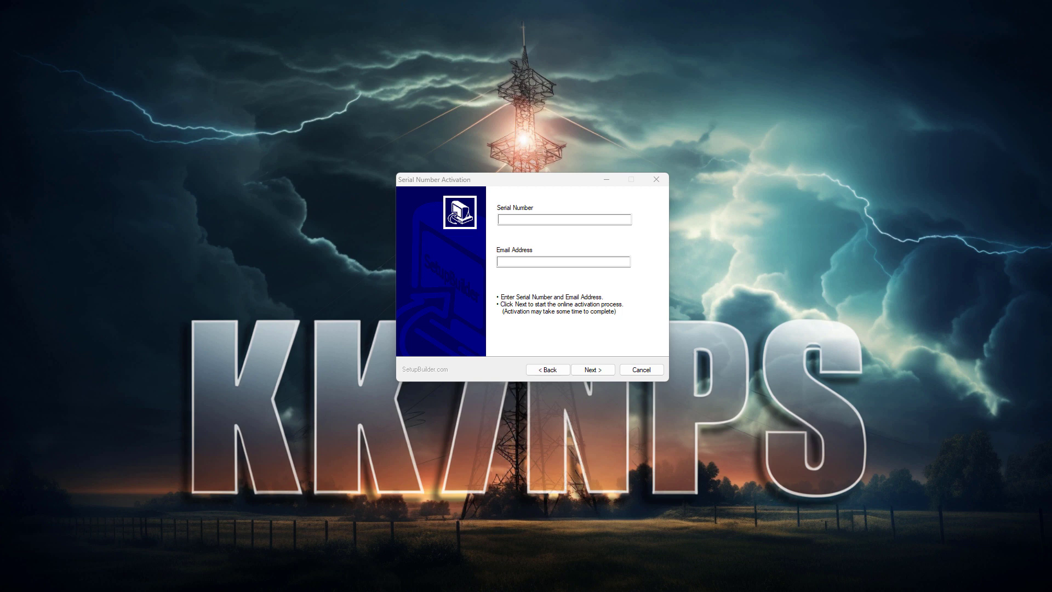
pyautogui.press('Return')
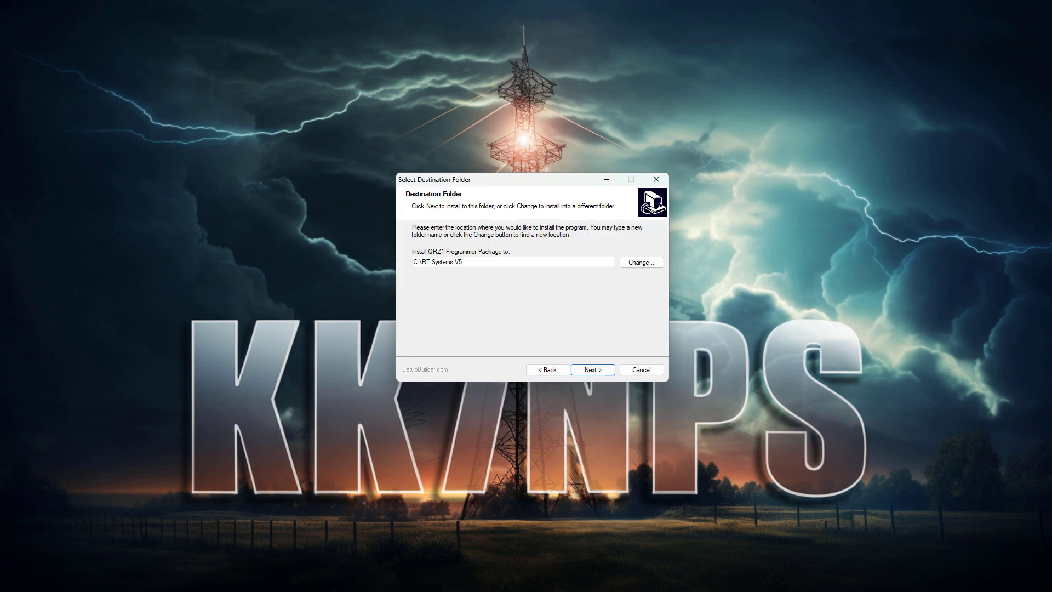
pyautogui.press('Return')
pyautogui.press('Return')
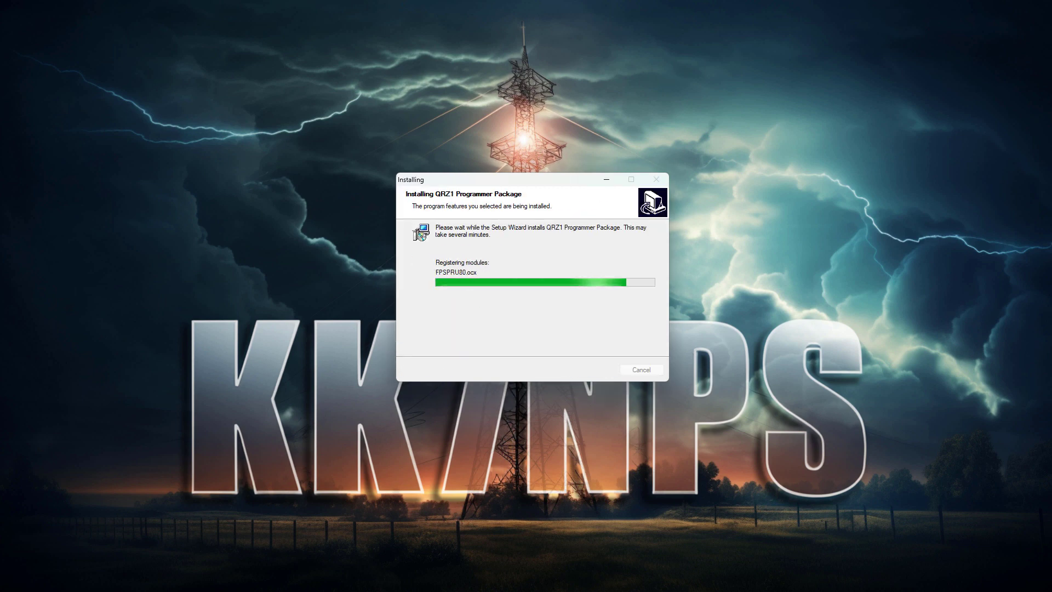
pyautogui.press('Return')
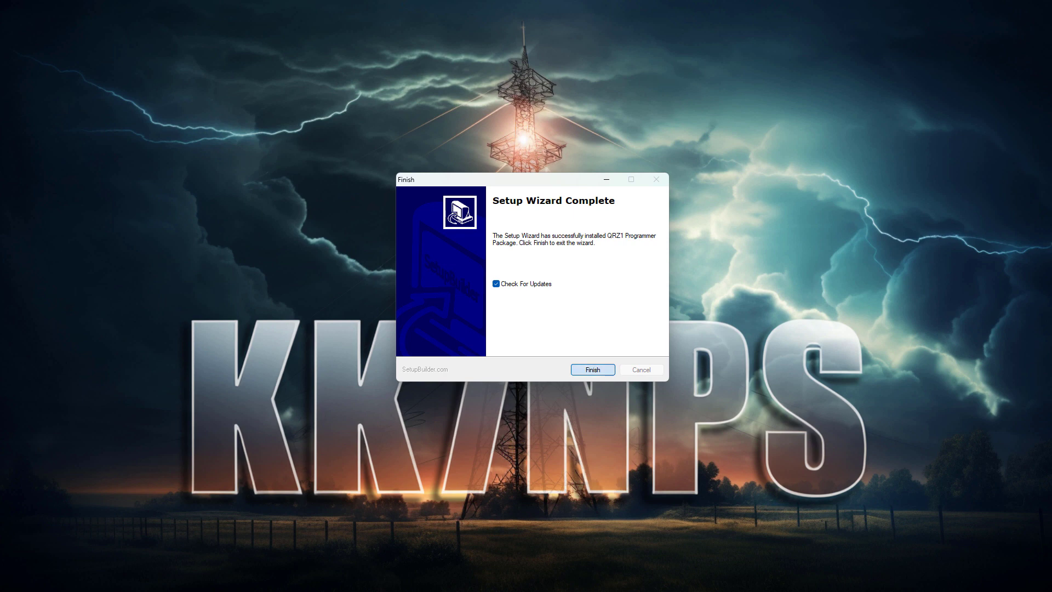
pyautogui.press('Return')
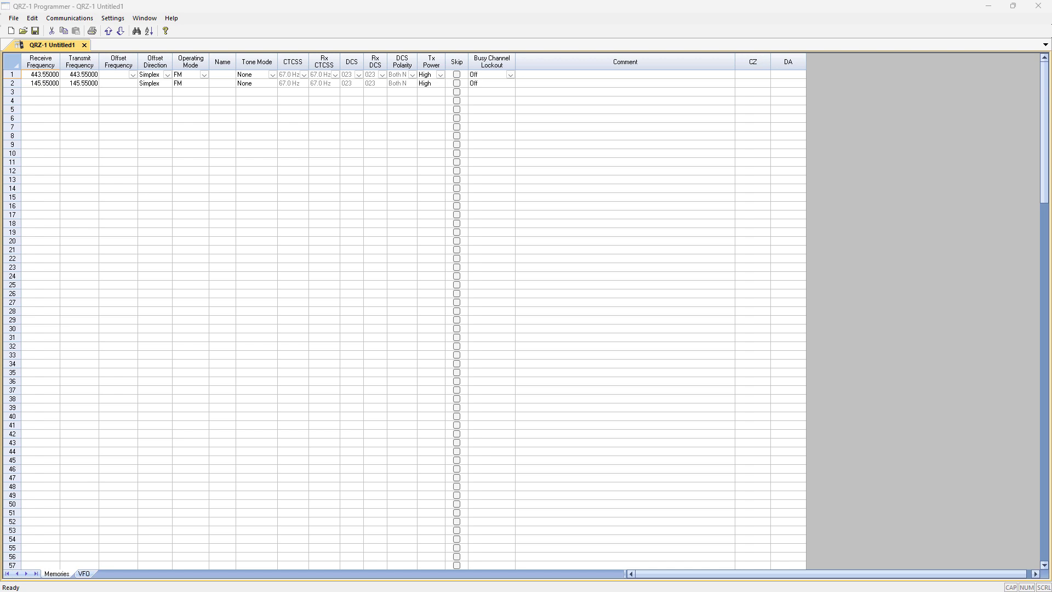
# Set the radio's serial port to Com 10 USB-SERIAL CH340.
pyautogui.click(70, 18)
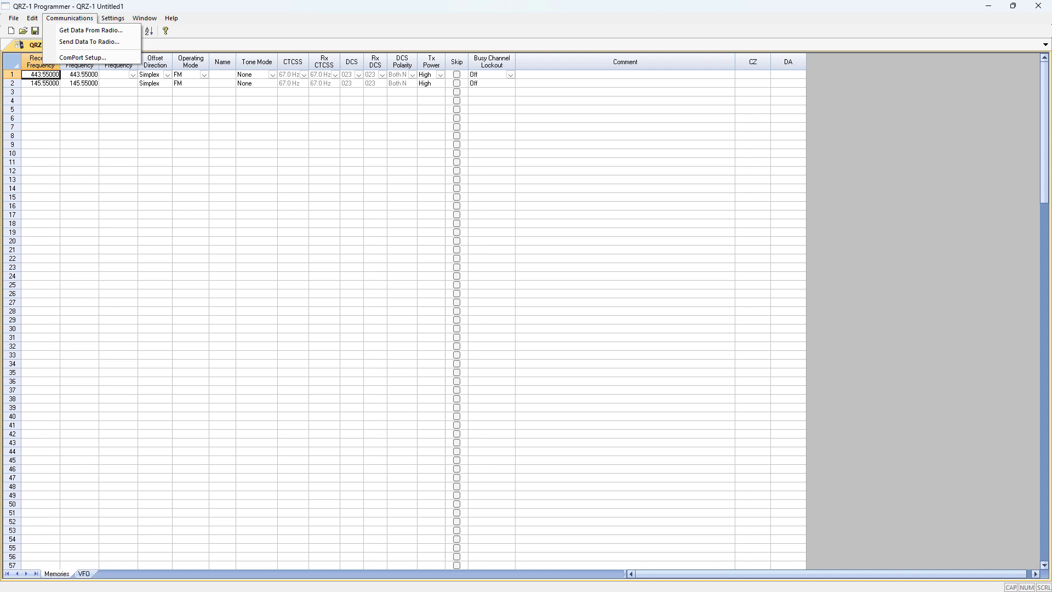
pyautogui.press('Down')
pyautogui.press('Down')
pyautogui.press('Return')
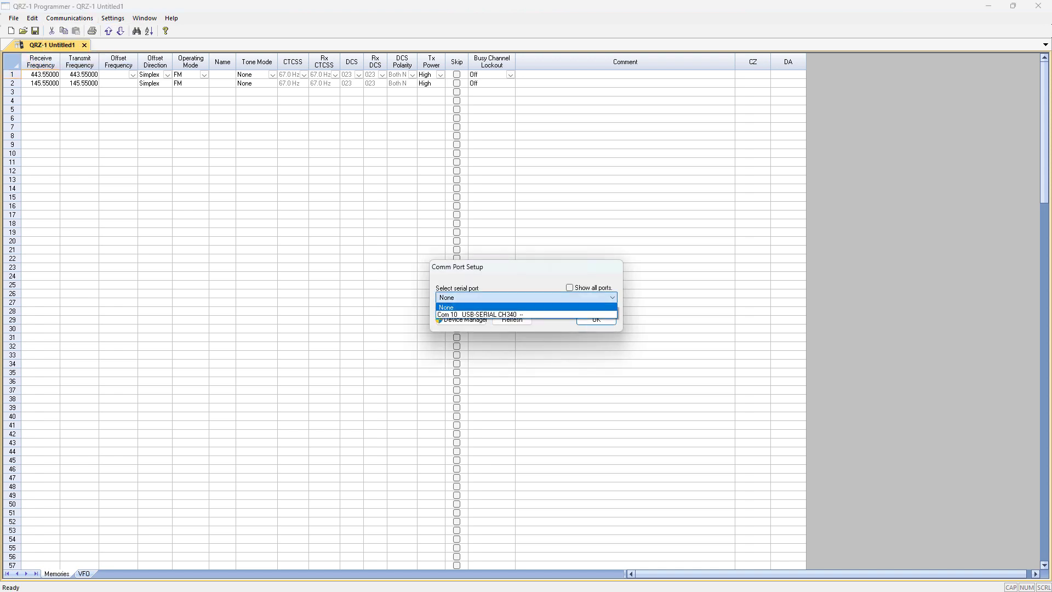
pyautogui.press('Down')
pyautogui.press('Return')
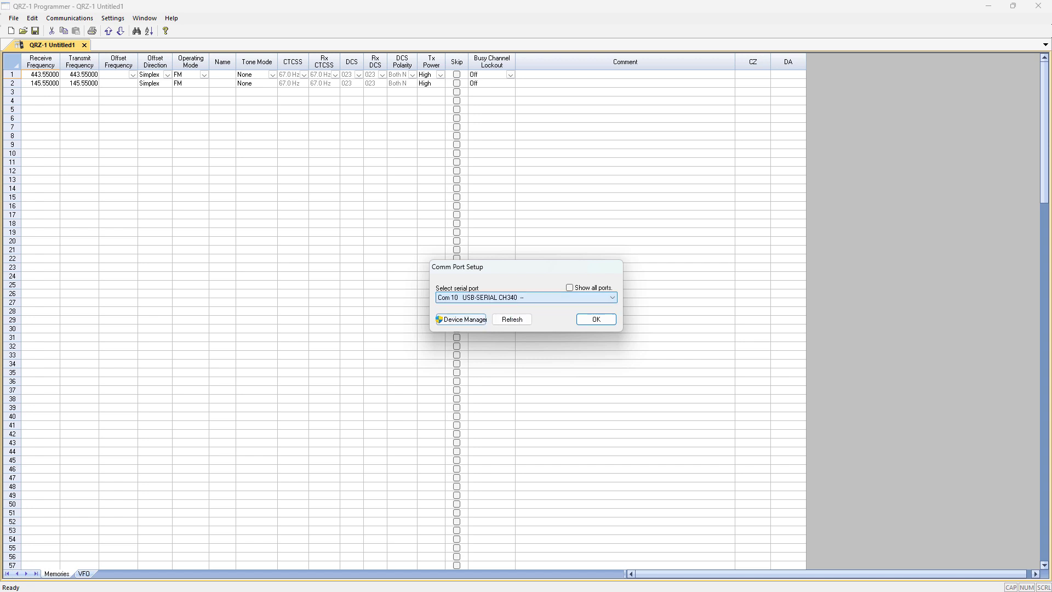
pyautogui.press('Tab')
pyautogui.press('Tab')
pyautogui.press('Tab')
pyautogui.press('Return')
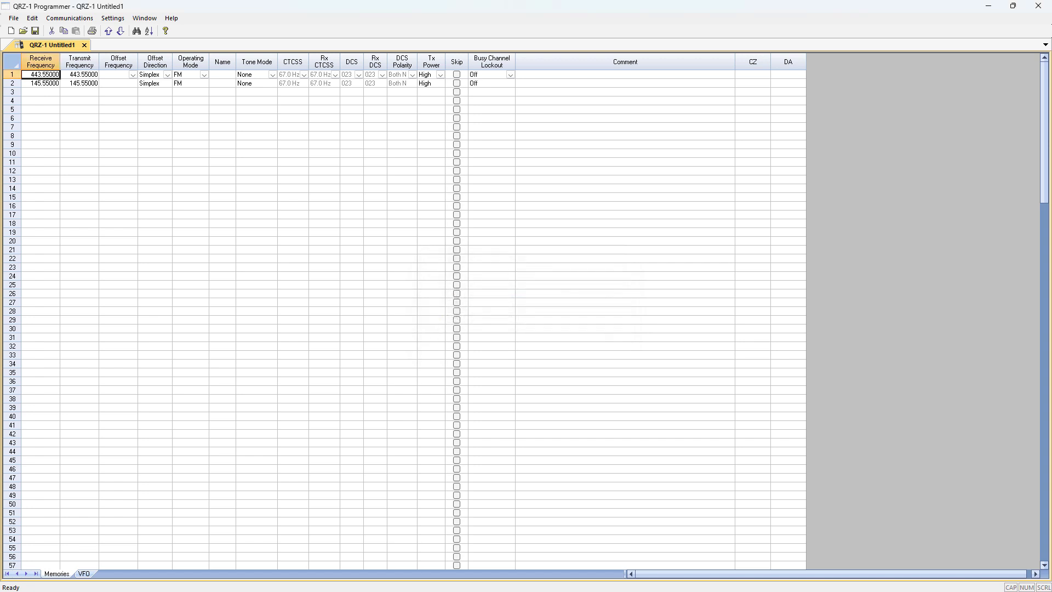
pyautogui.hotkey('alt', 'c')
pyautogui.press('Escape')
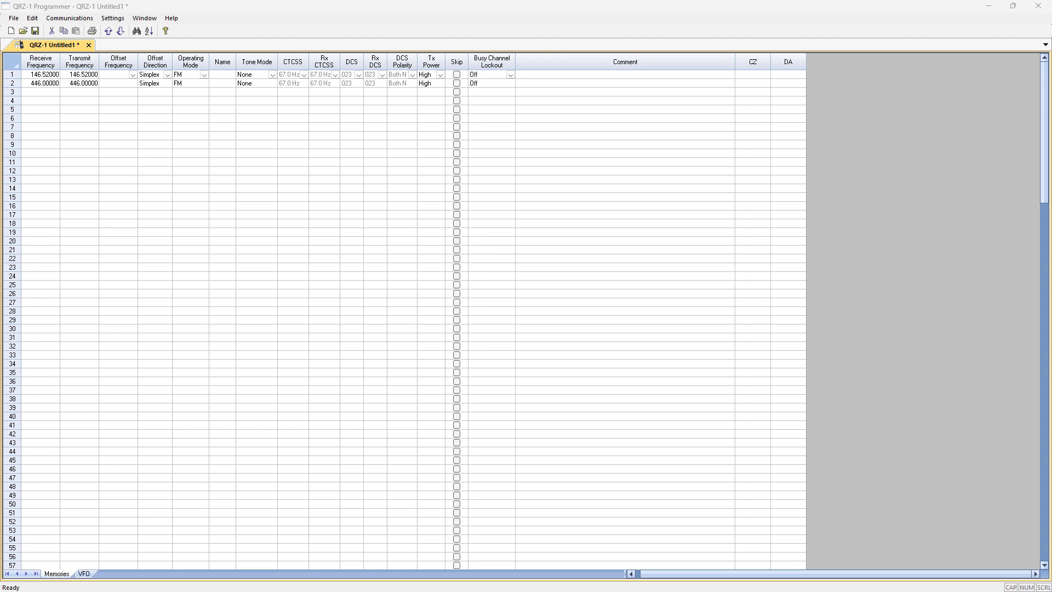
# Save the channel file as default.QRZ1.
pyautogui.hotkey('ctrl', 's')
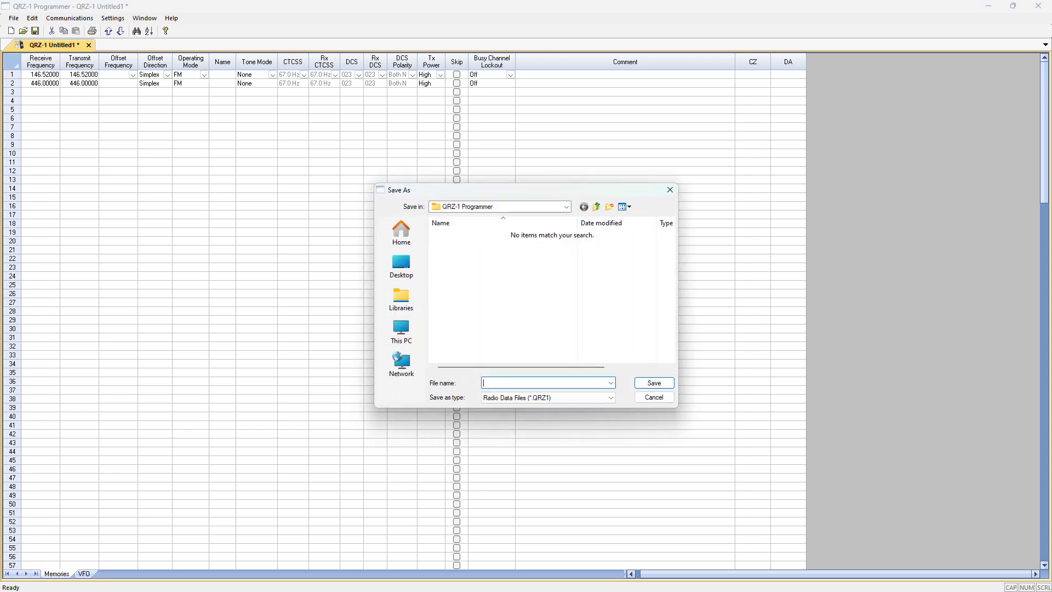
pyautogui.write('default')
pyautogui.press('Return')
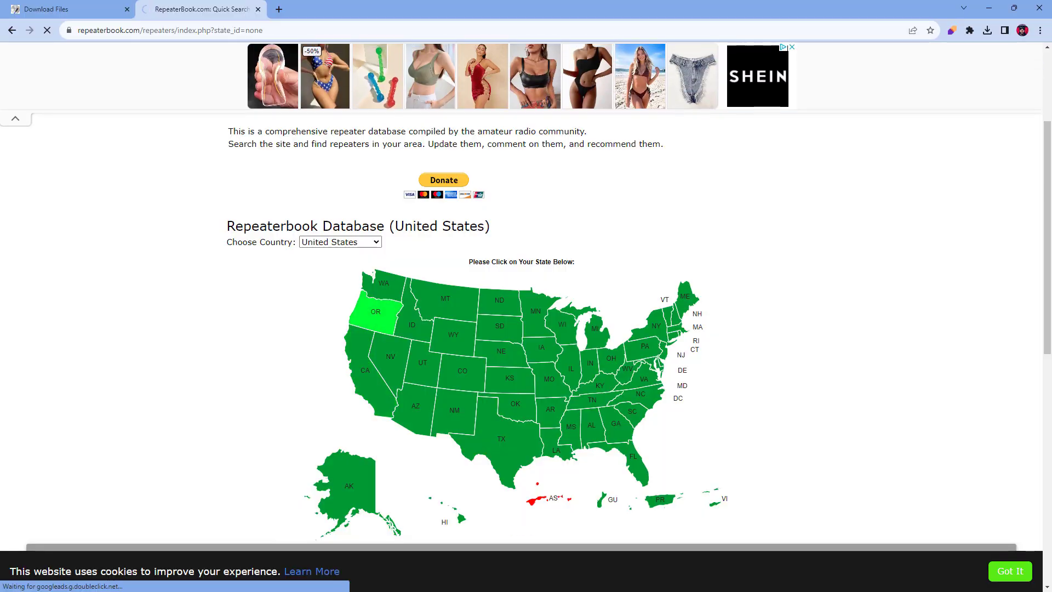
# Browse RepeaterBook's list of Oregon repeaters on the 70 cm band.
pyautogui.click(375, 312)
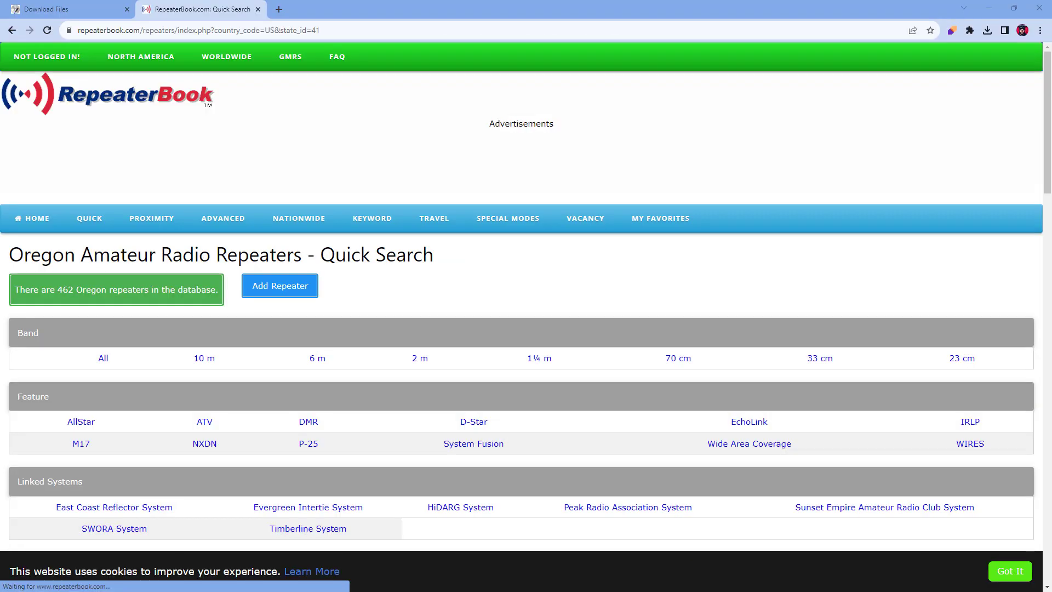
pyautogui.click(678, 303)
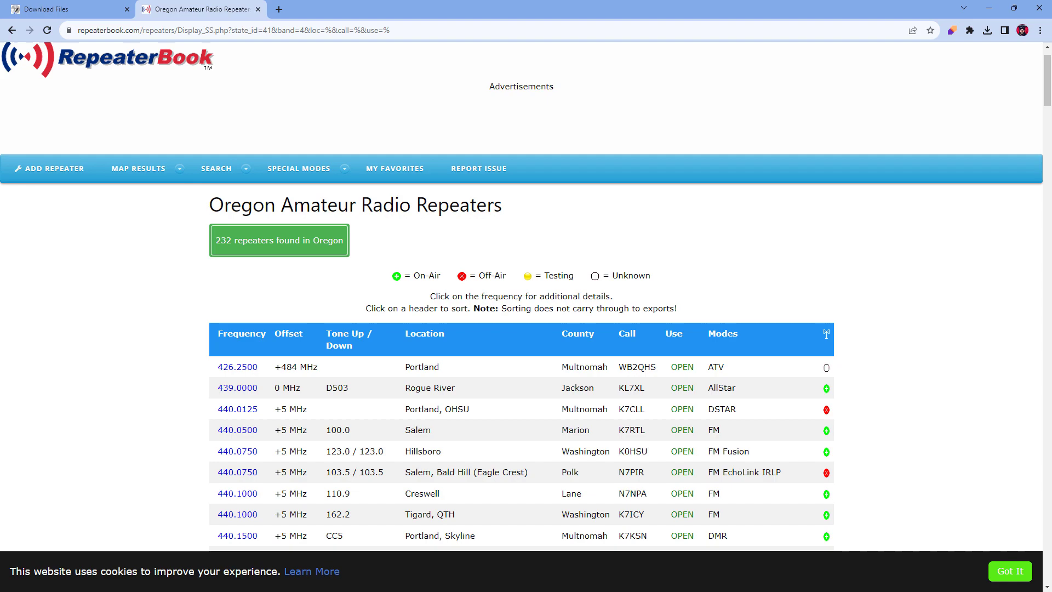
pyautogui.scroll(-3, 678, 303)
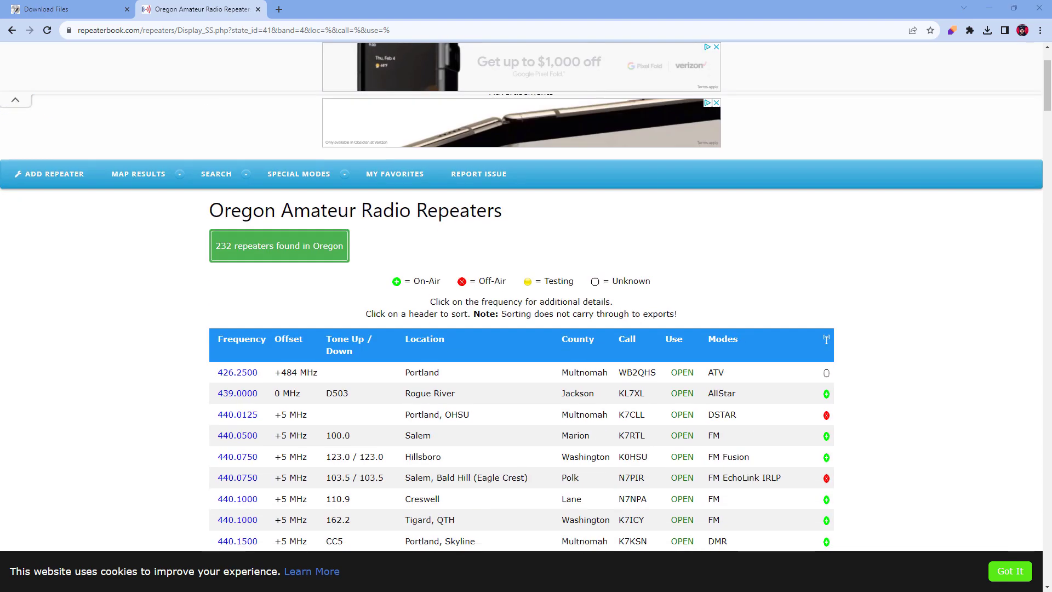
pyautogui.scroll(-7, 826, 207)
pyautogui.scroll(-15, 520, 323)
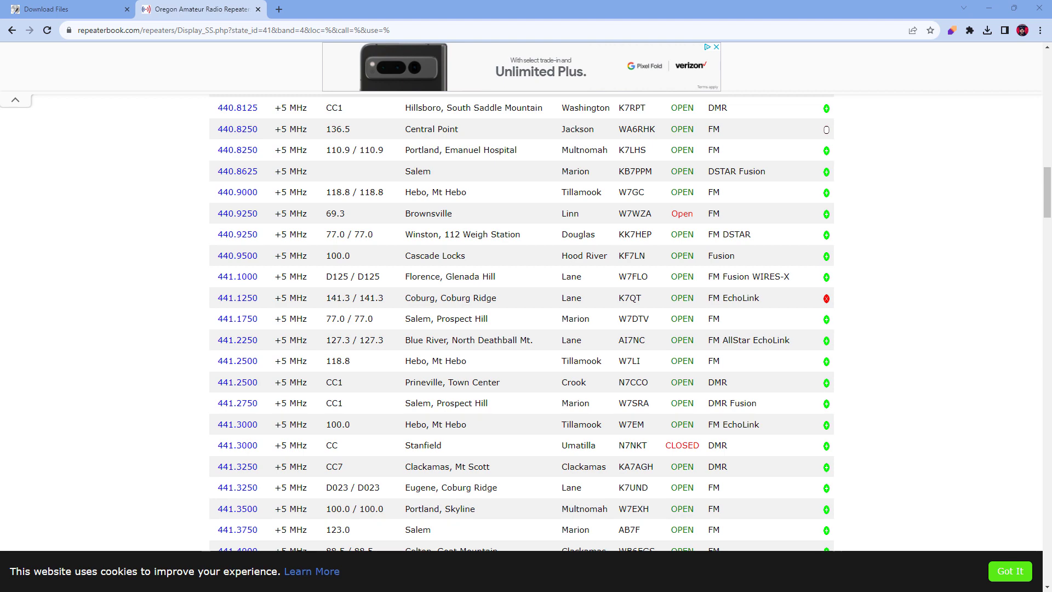
# Start a proximity repeater search including the 70cm and 2m bands.
pyautogui.press('Home')
pyautogui.click(213, 316)
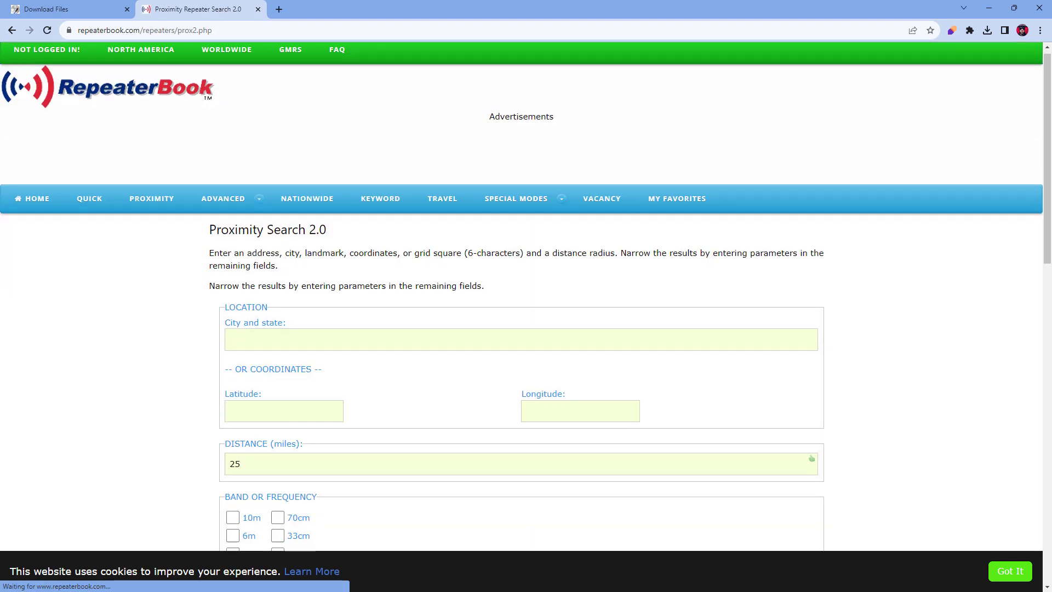
pyautogui.scroll(-3, 520, 323)
pyautogui.scroll(-1, 521, 323)
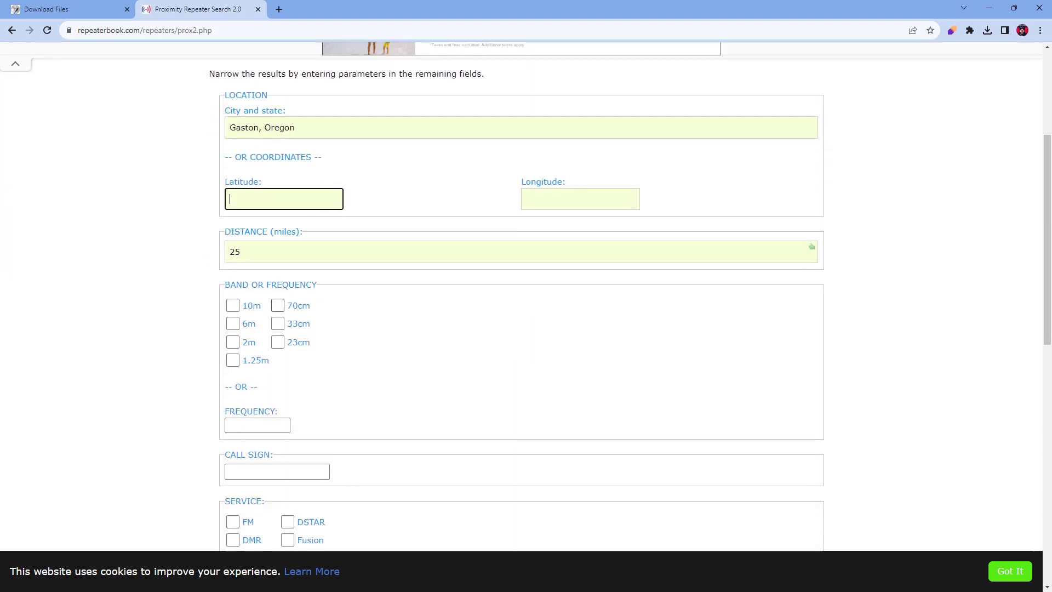
pyautogui.click(277, 305)
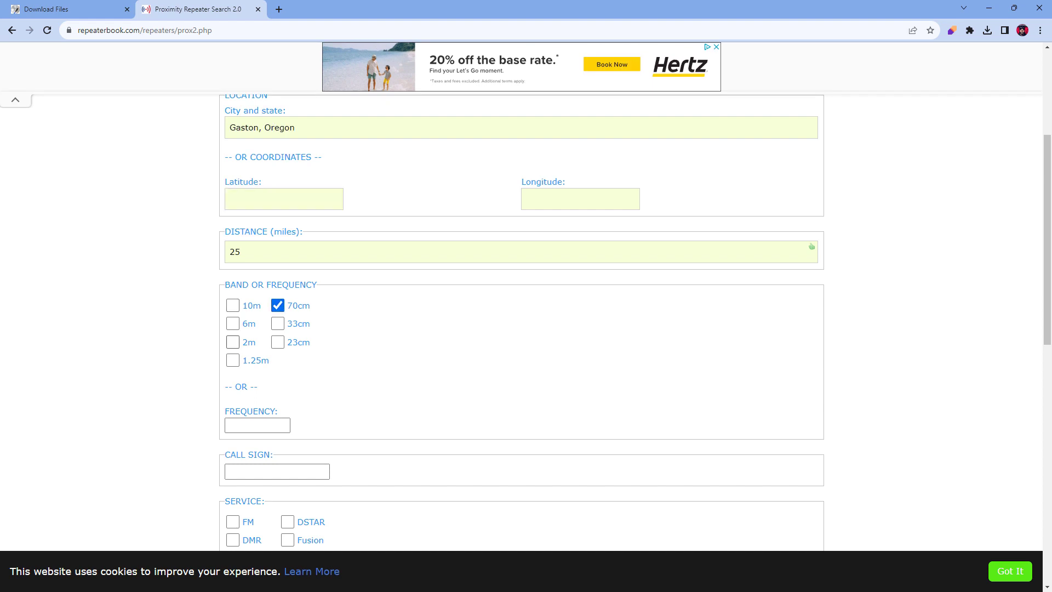
pyautogui.click(232, 341)
# Limit the search to open FM repeaters, toggling the ARES options, and run it.
pyautogui.scroll(-3, 233, 342)
pyautogui.scroll(-1, 232, 303)
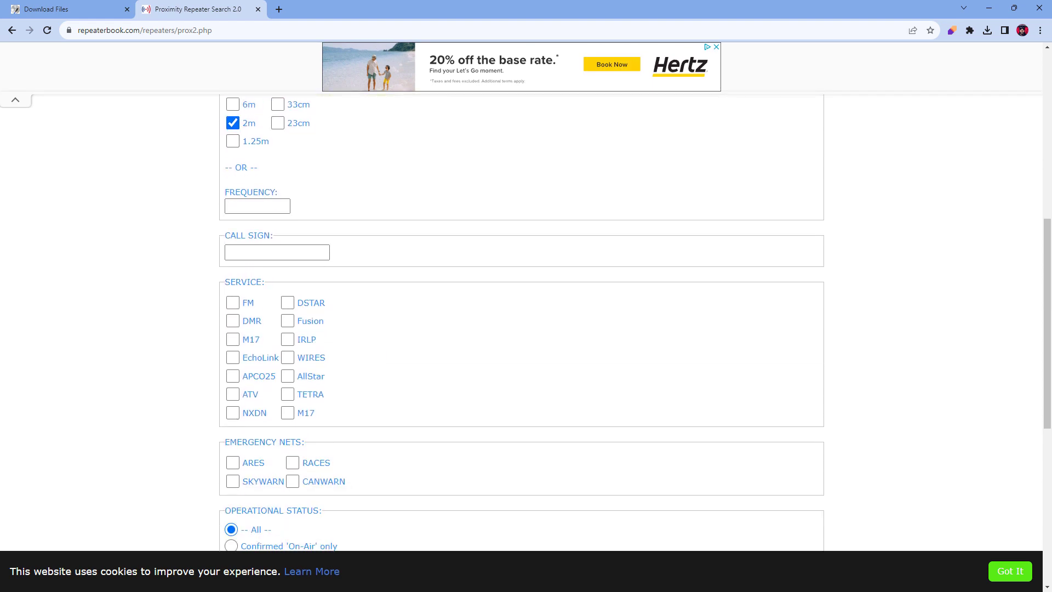
pyautogui.click(232, 302)
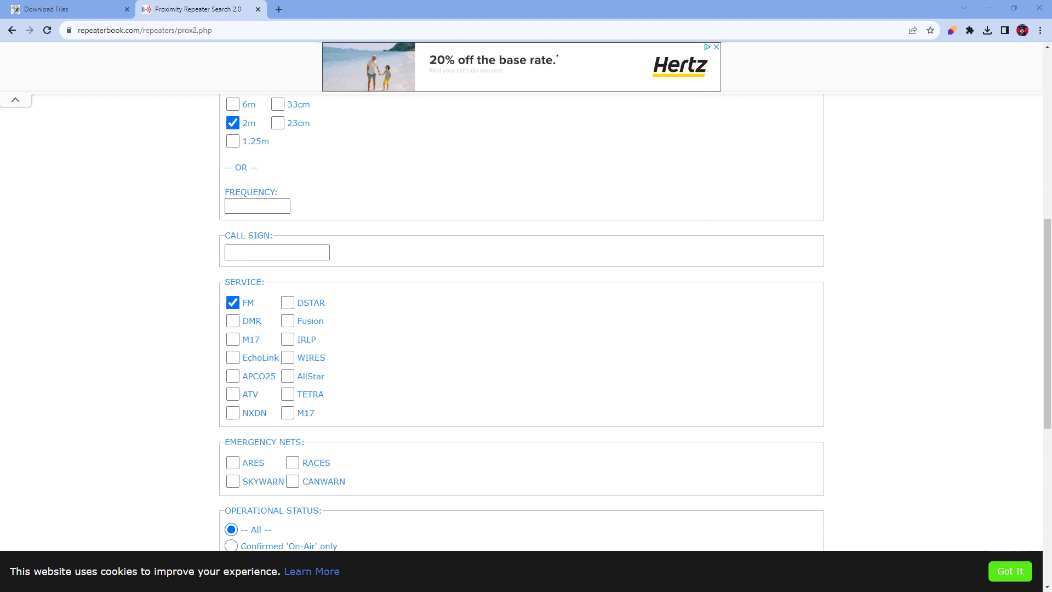
pyautogui.scroll(-4, 233, 302)
pyautogui.click(232, 243)
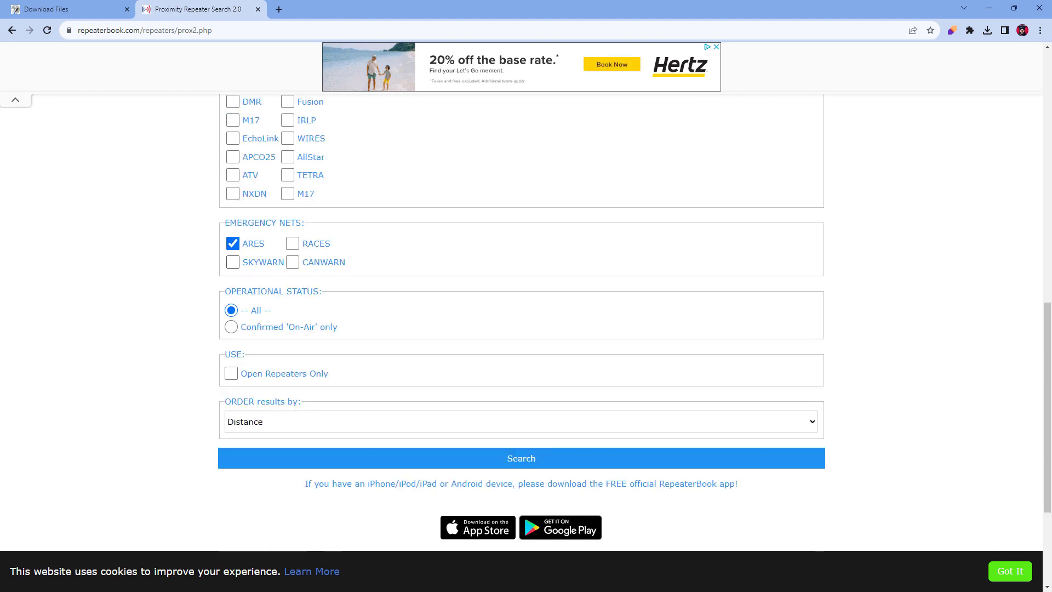
pyautogui.click(232, 262)
pyautogui.click(231, 373)
pyautogui.click(521, 458)
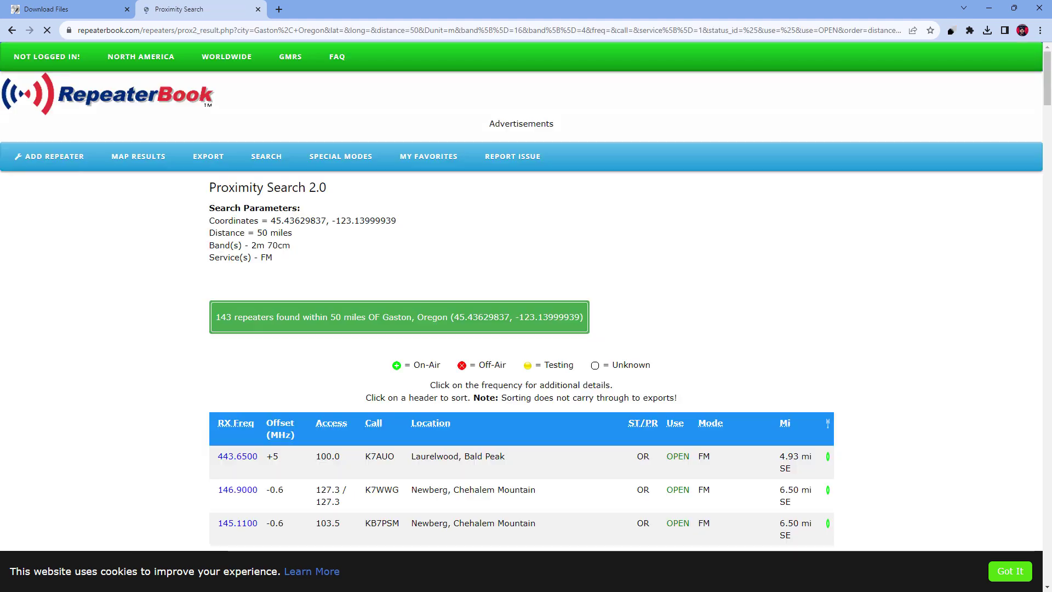
pyautogui.scroll(-5, 526, 328)
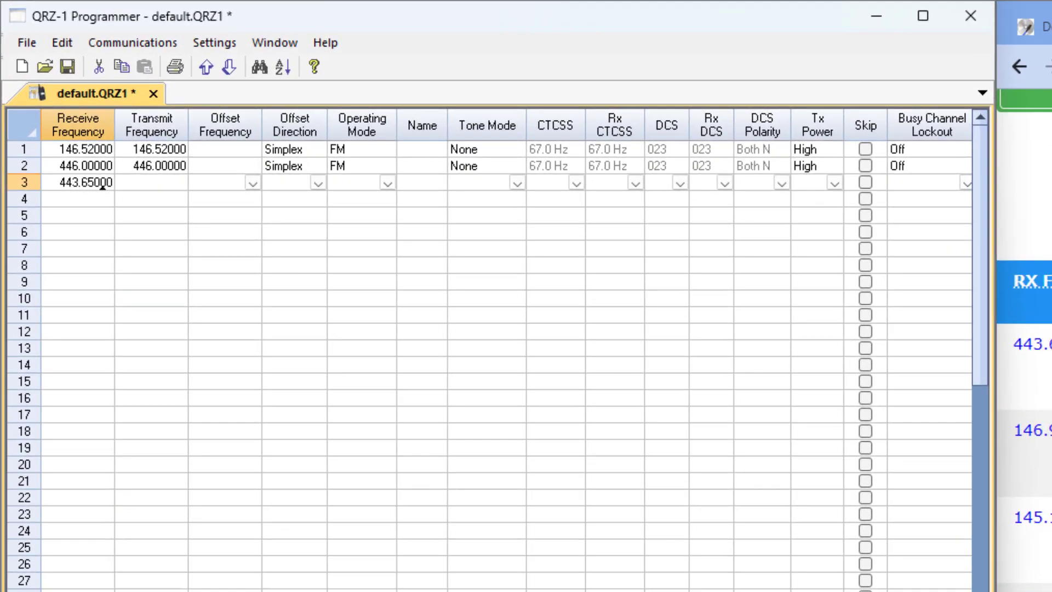
# Give channel 3 receive 443.65000 MHz, Tone mode and a 100.0 Hz CTCSS tone.
pyautogui.press('Tab')
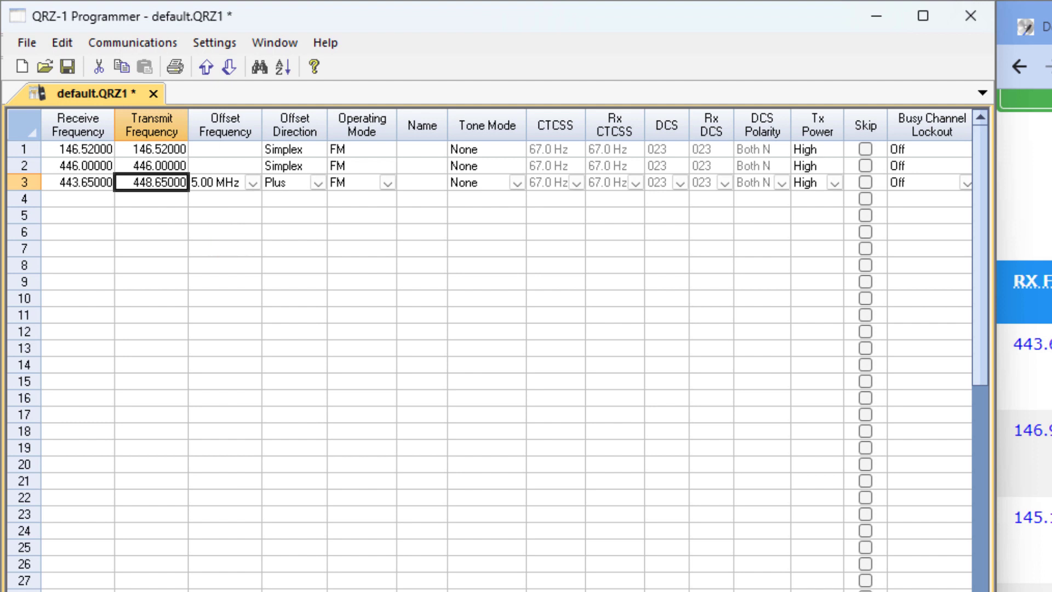
pyautogui.click(516, 182)
pyautogui.click(465, 211)
pyautogui.press('Tab')
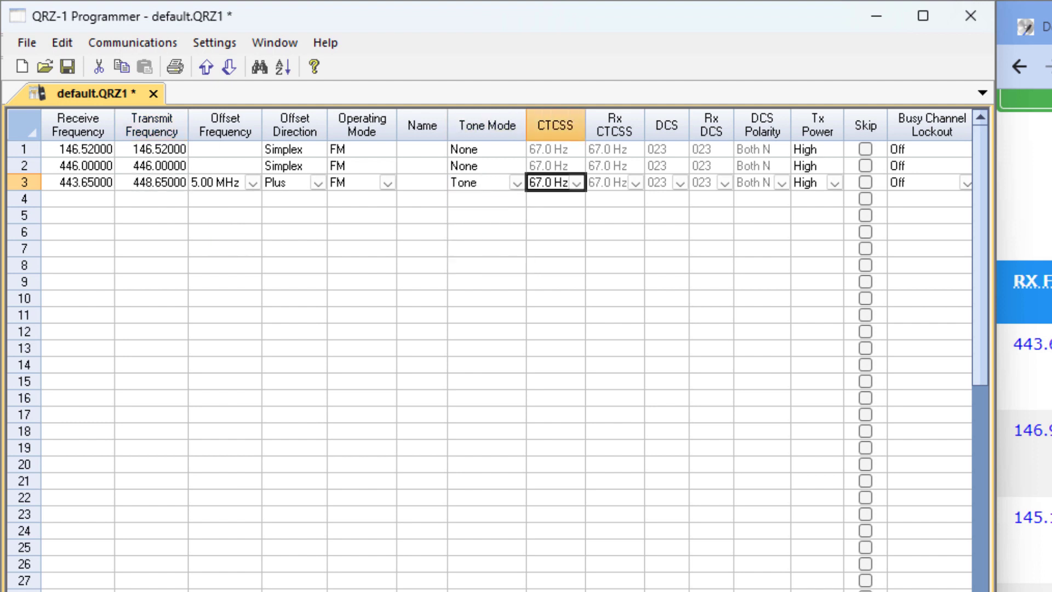
pyautogui.write('100')
pyautogui.press('Tab')
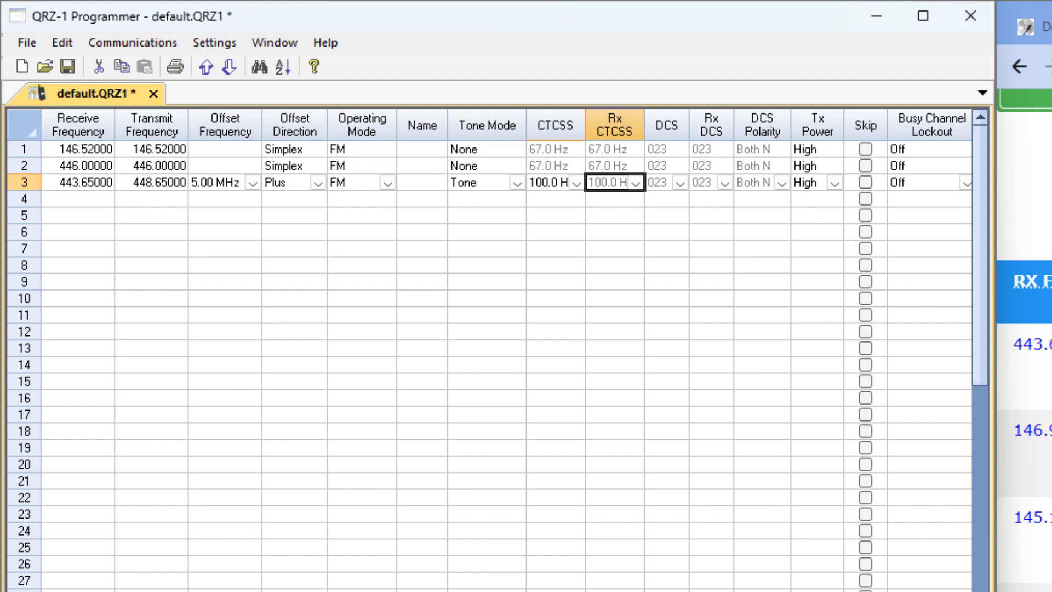
pyautogui.hotkey('alt', 'Tab')
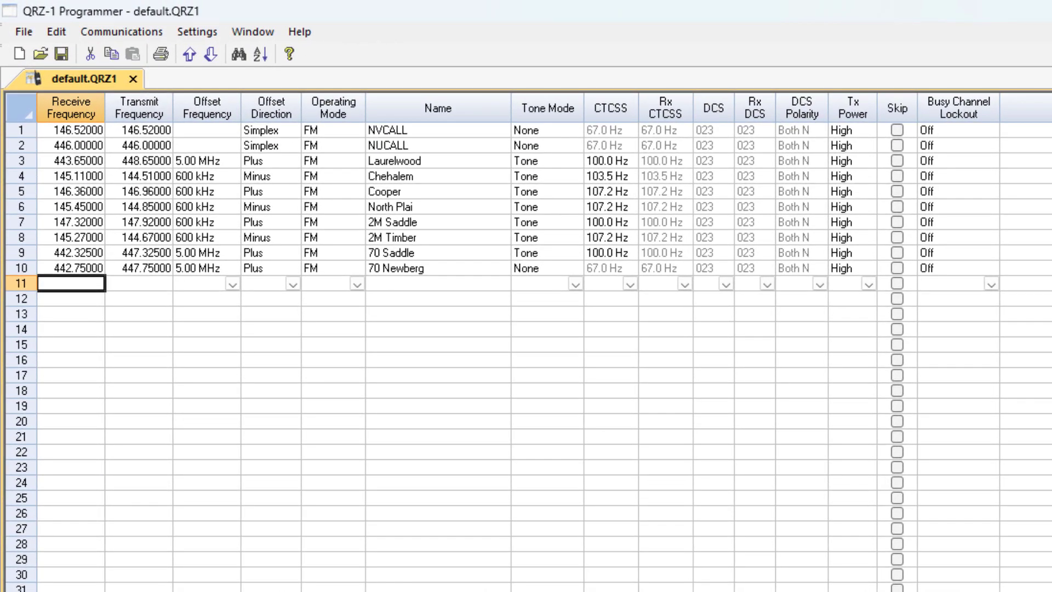
# Check the menu with the radio data transfer options.
pyautogui.click(122, 32)
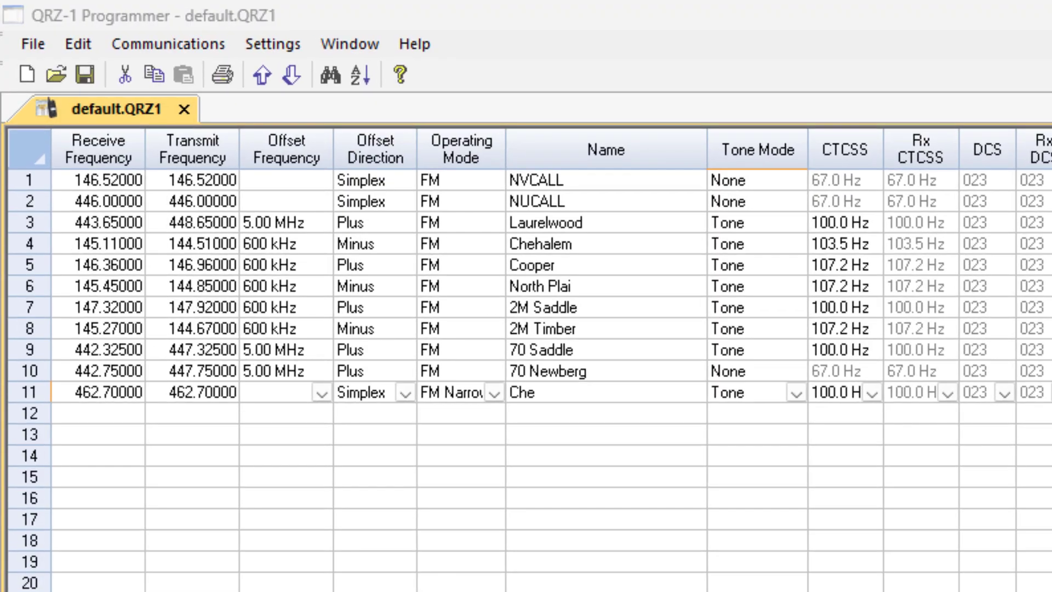
# In Radio Menu Settings, uncheck Beep and set Channel Display to Name, then apply and close.
pyautogui.click(259, 45)
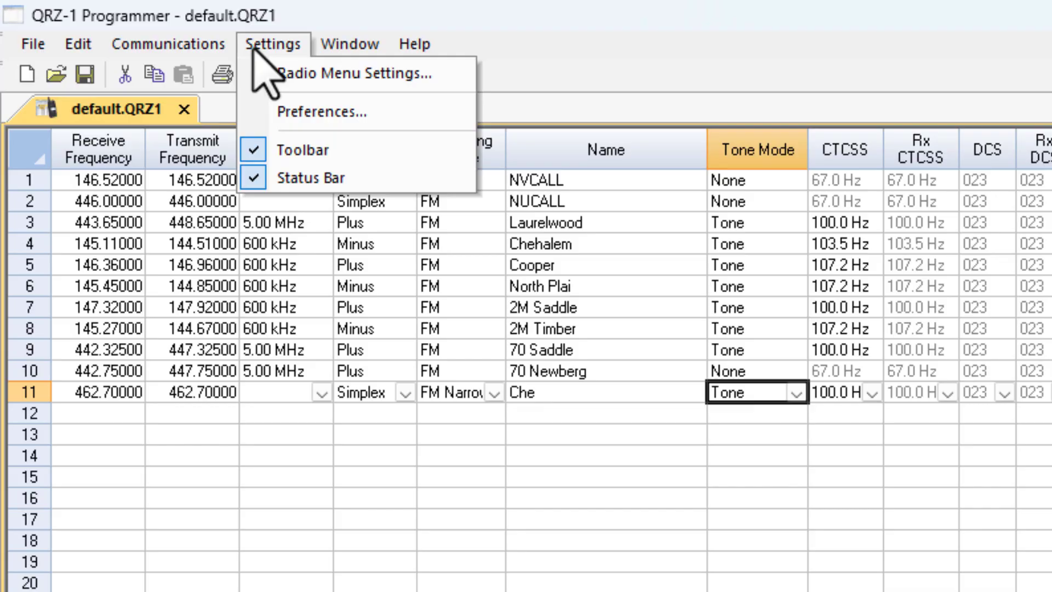
pyautogui.click(322, 73)
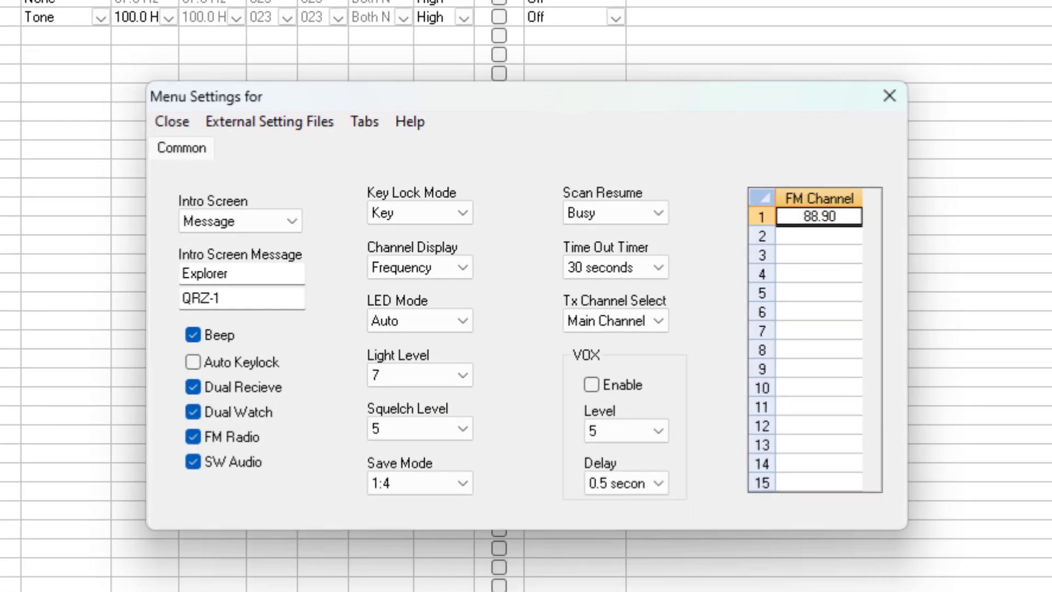
pyautogui.click(193, 335)
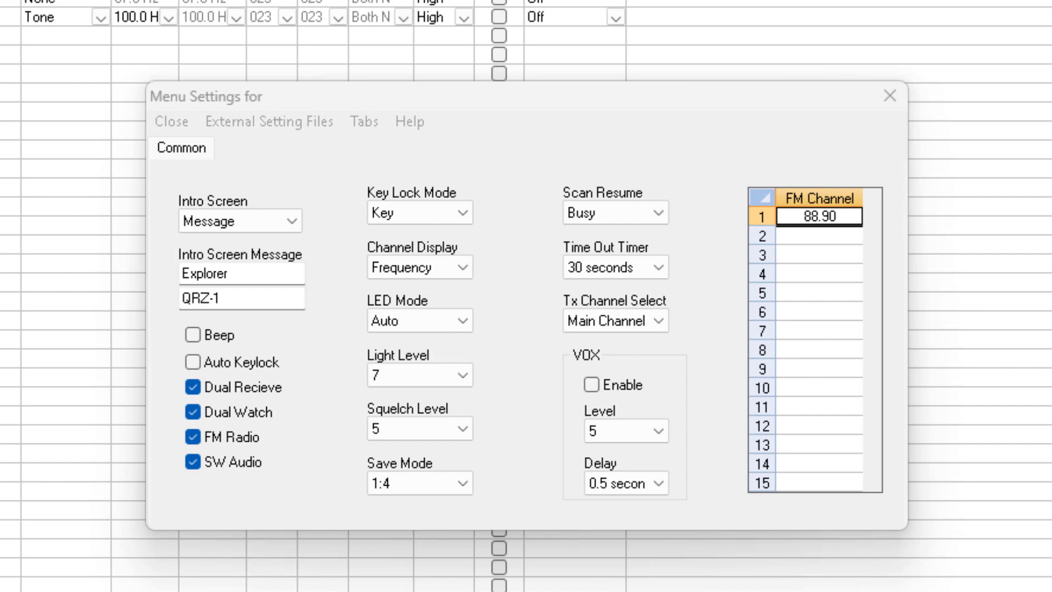
pyautogui.click(419, 268)
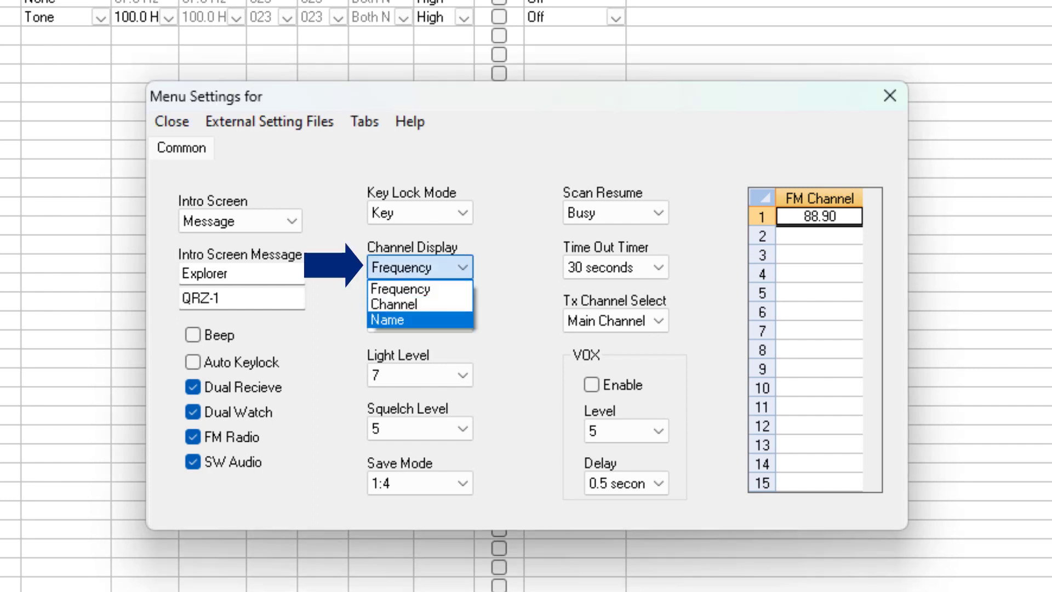
pyautogui.click(399, 317)
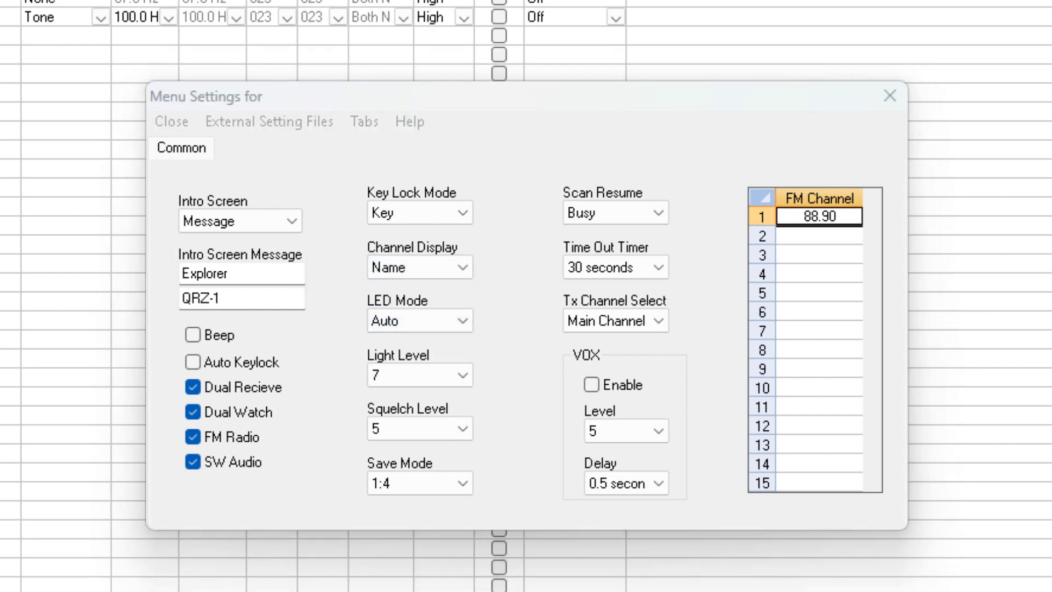
pyautogui.hotkey('alt', 'c')
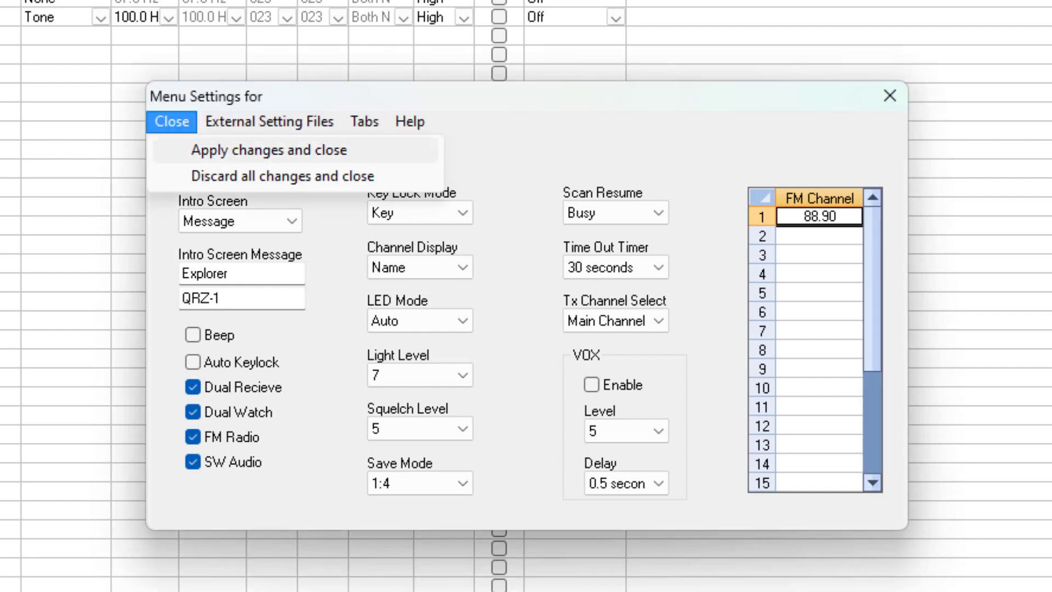
pyautogui.press('Return')
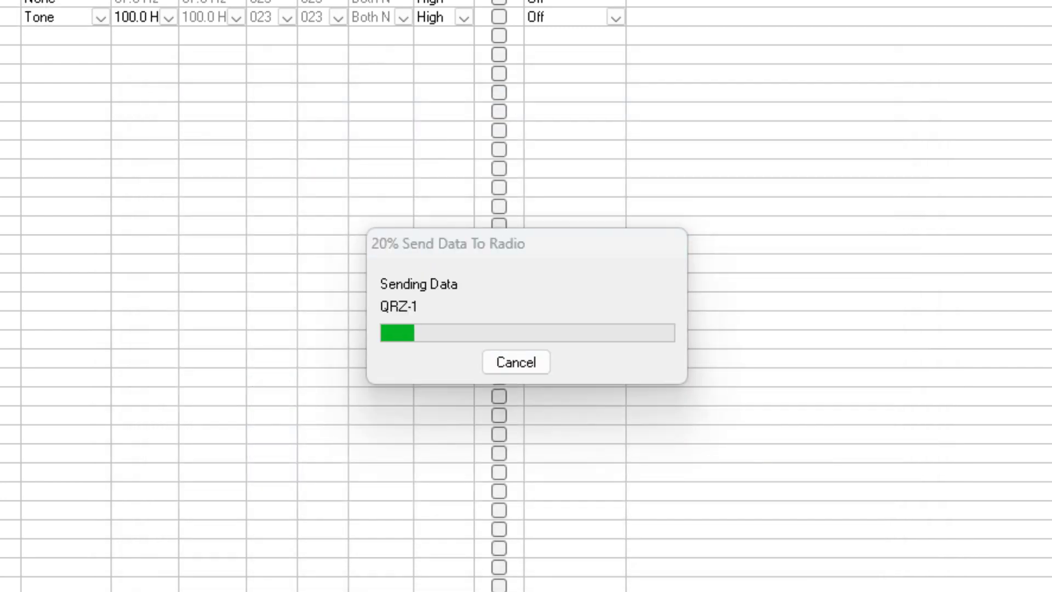